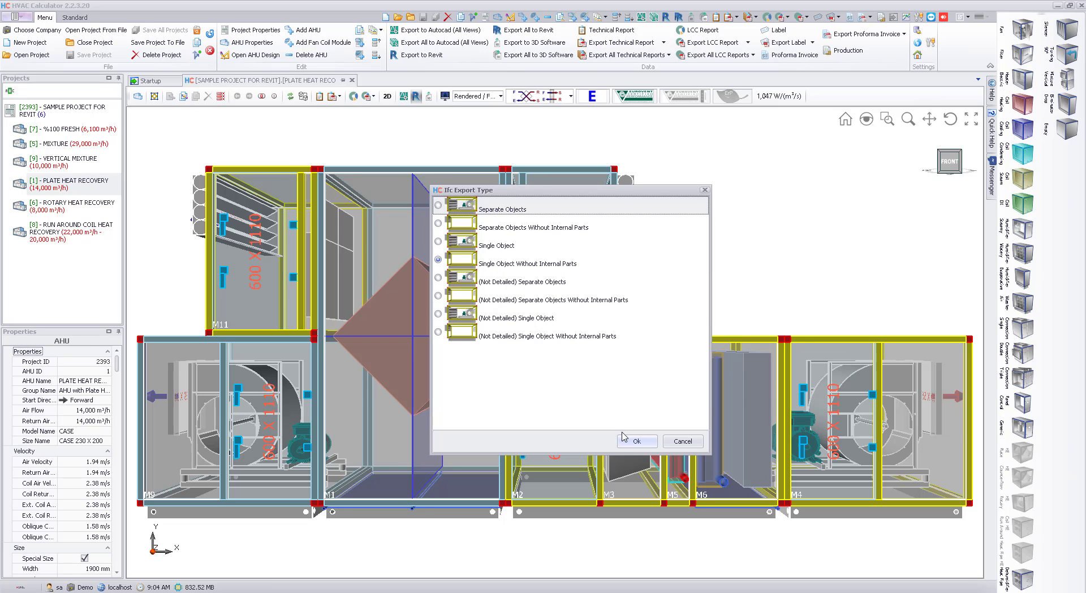
Export the plate heat recovery unit to IFC as Single Object Without Internal Parts, without opening the exported file.
left_click(636, 443)
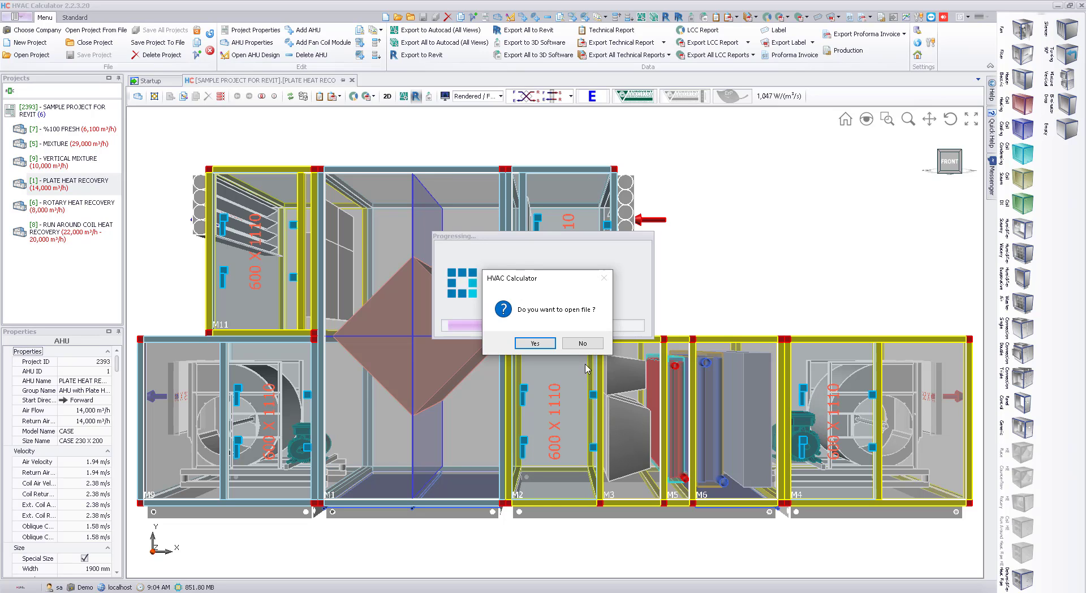
left_click(585, 345)
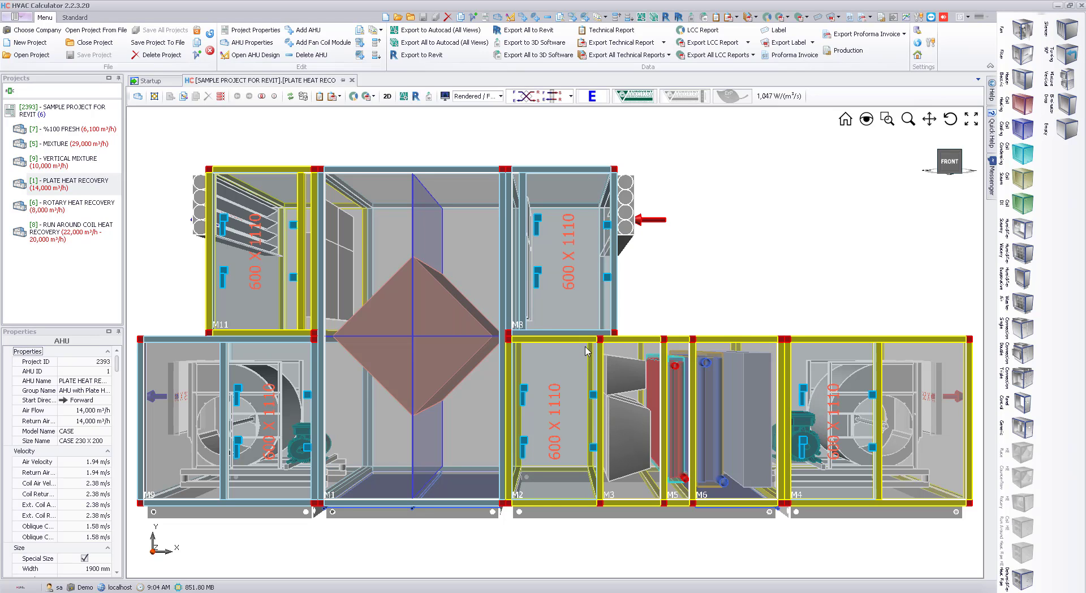
Switch to Revit and create a new project from the Imperial-Construction Template.
key("alt+Tab")
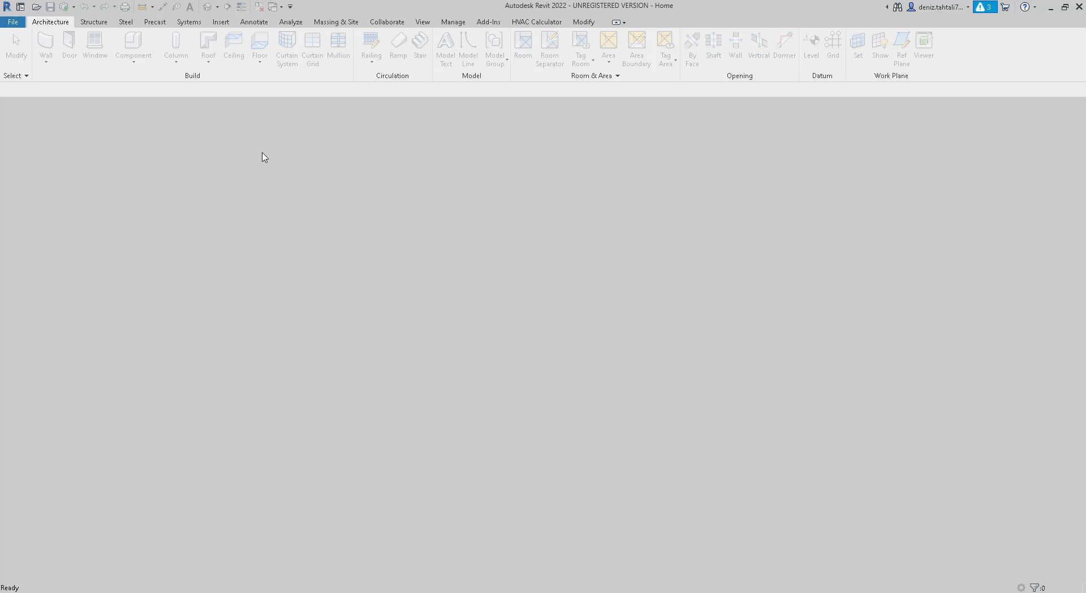
left_click(14, 22)
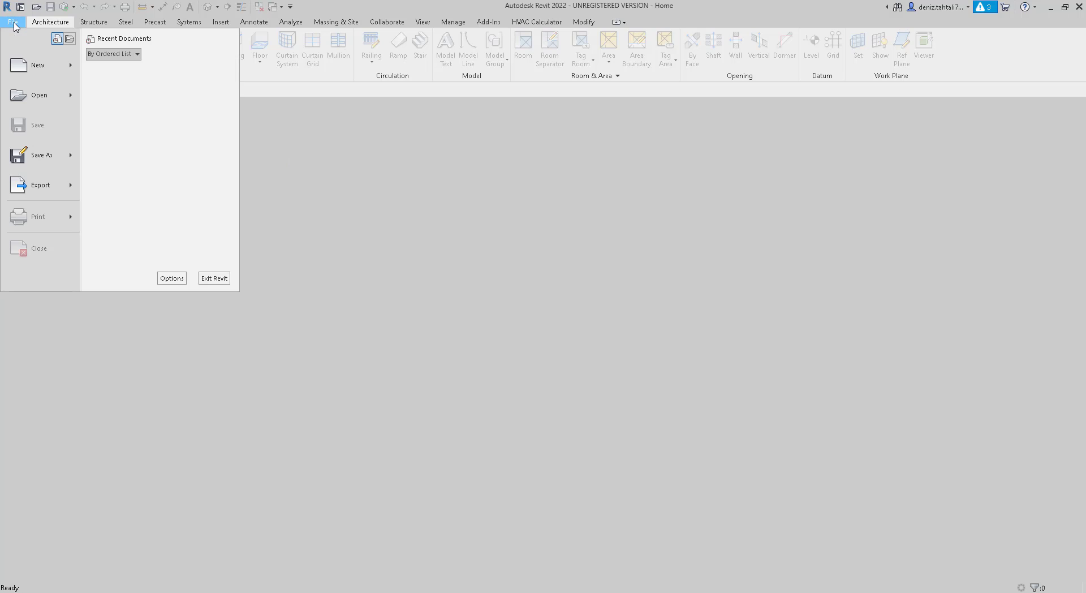
left_click(22, 63)
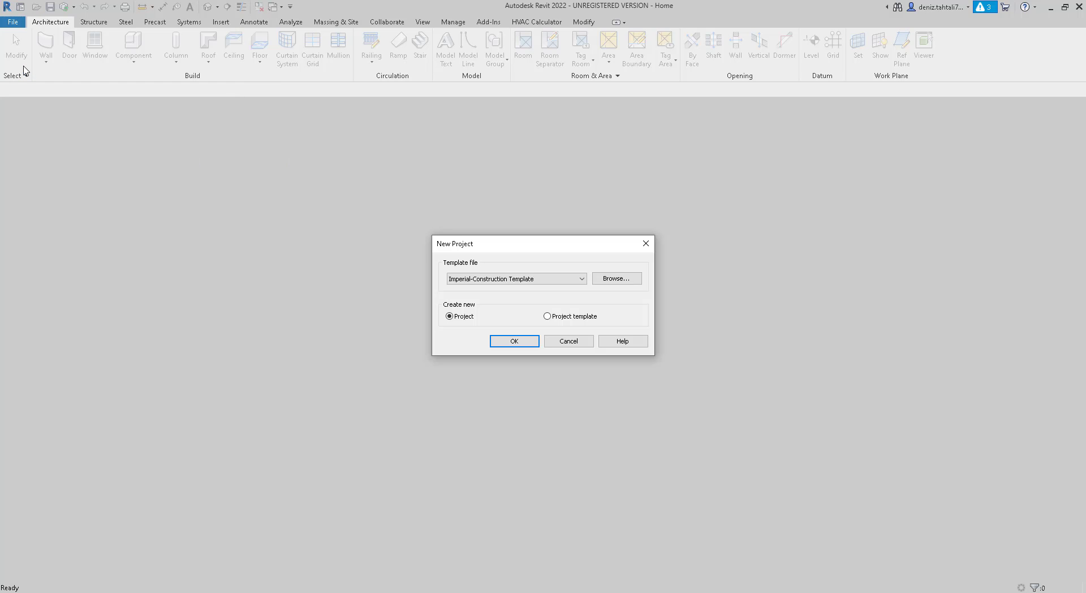
left_click(513, 341)
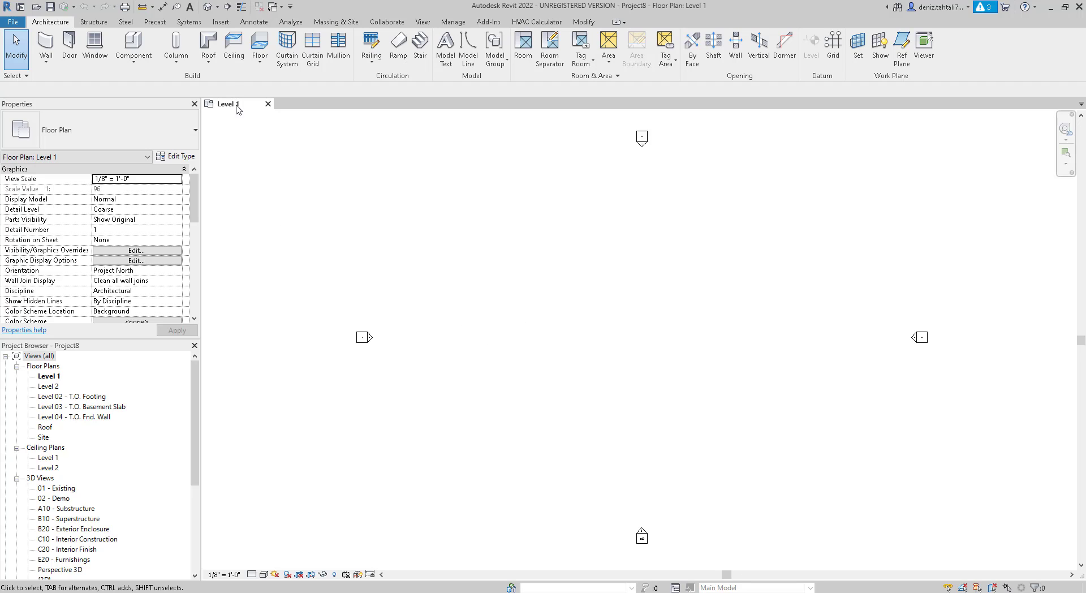
Link the IFC file PLATE HEAT RECOVERY.ifc from the Revit folder into the Level 1 floor plan.
left_click(220, 23)
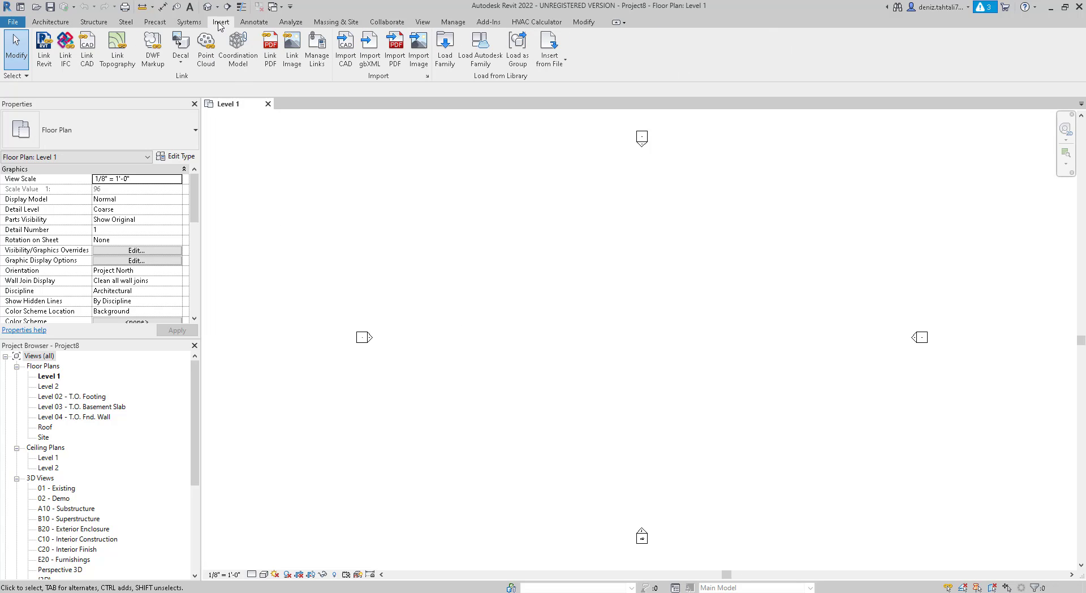
left_click(70, 50)
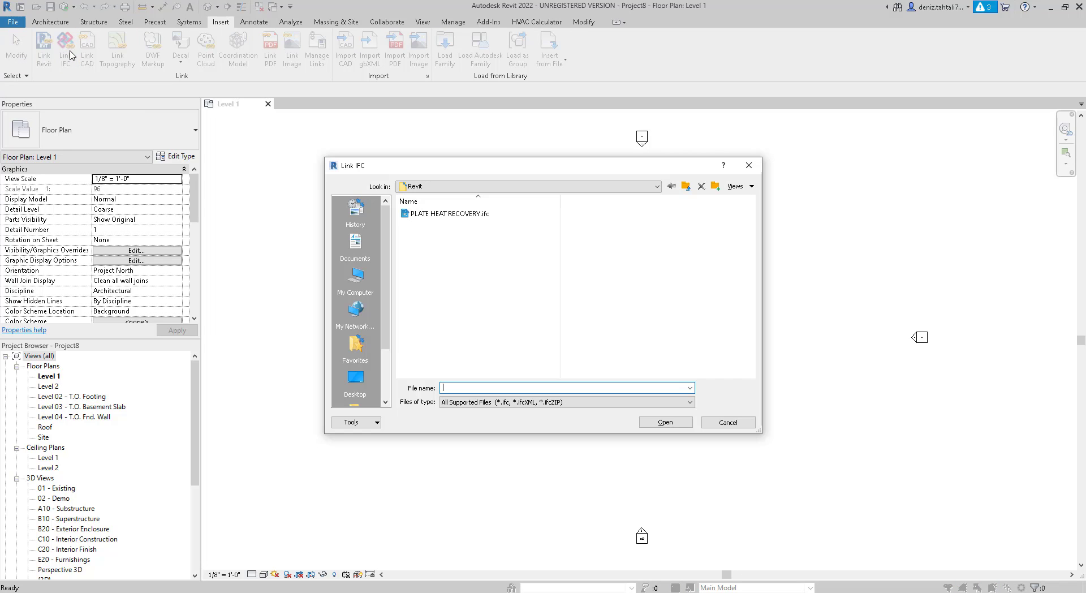
left_click(441, 214)
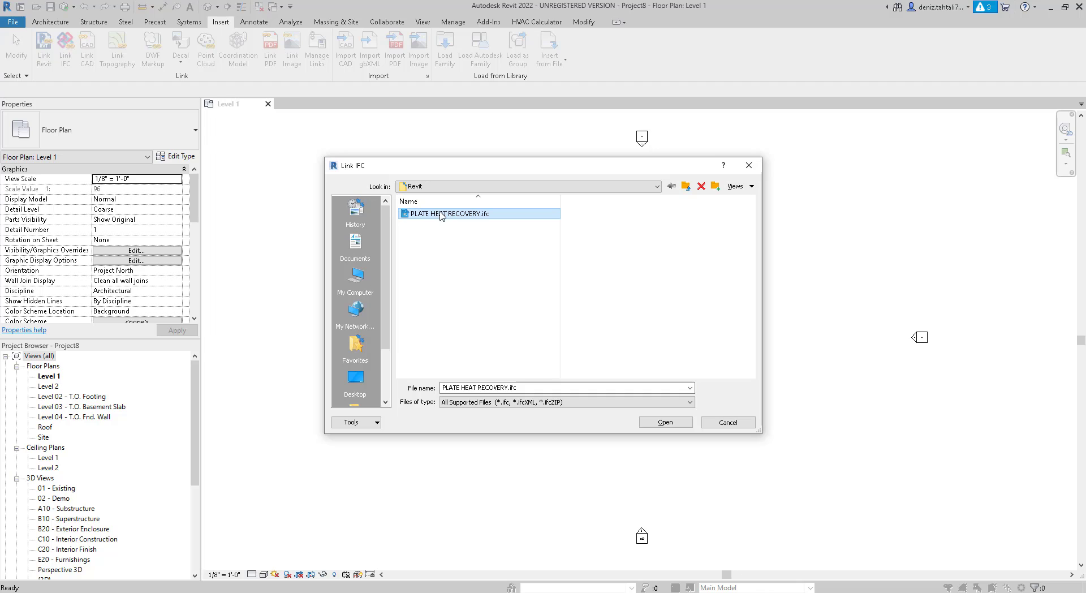
left_click(666, 422)
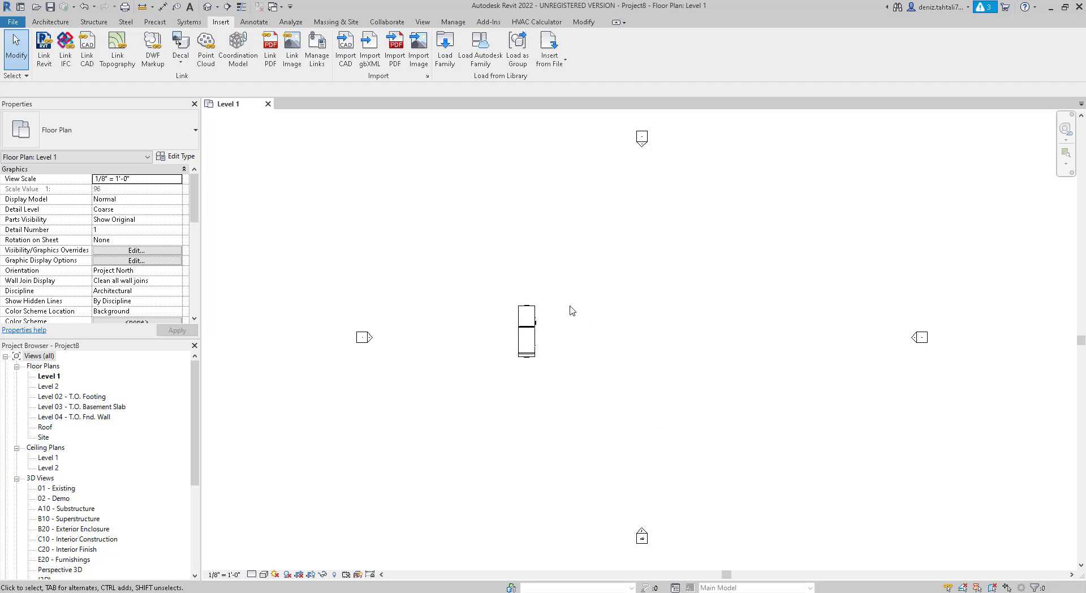
Open the project's default 3D view to examine the linked air handling unit up close.
left_click(208, 7)
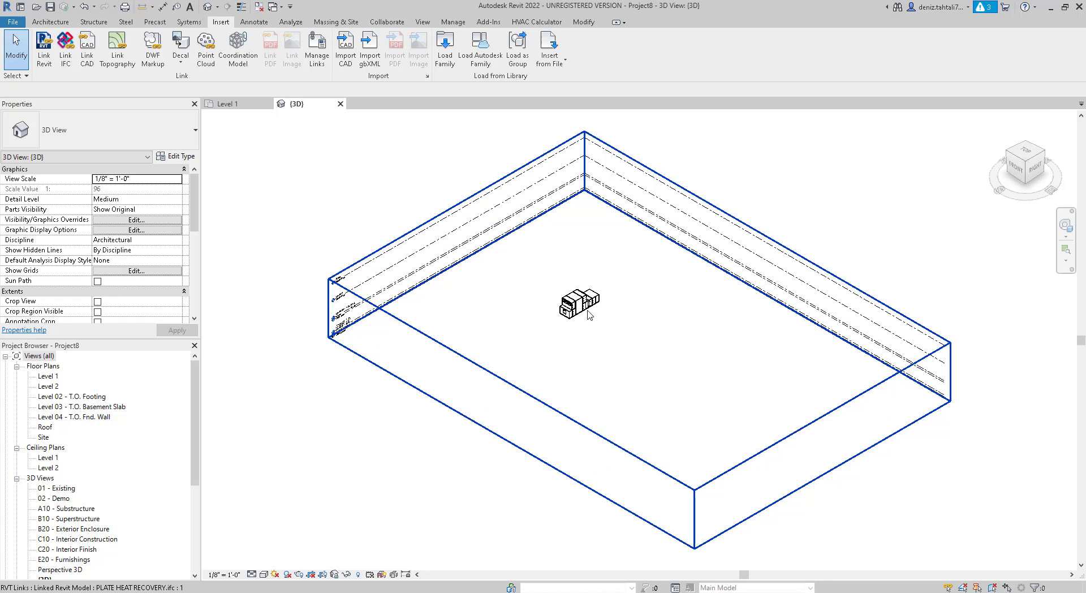
scroll(589, 314, "up", 3)
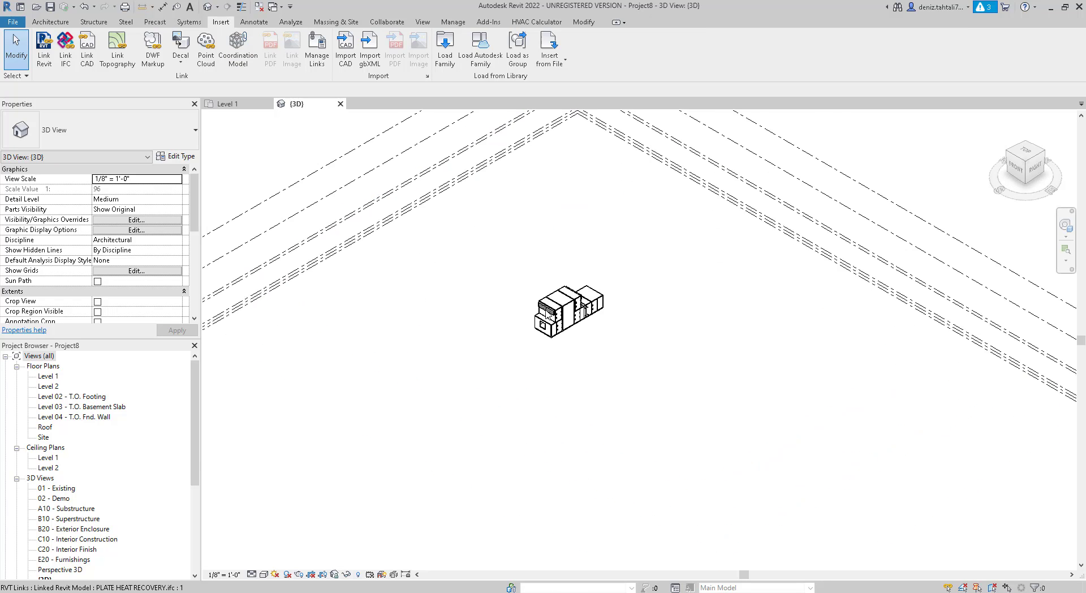
scroll(579, 312, "up", 5)
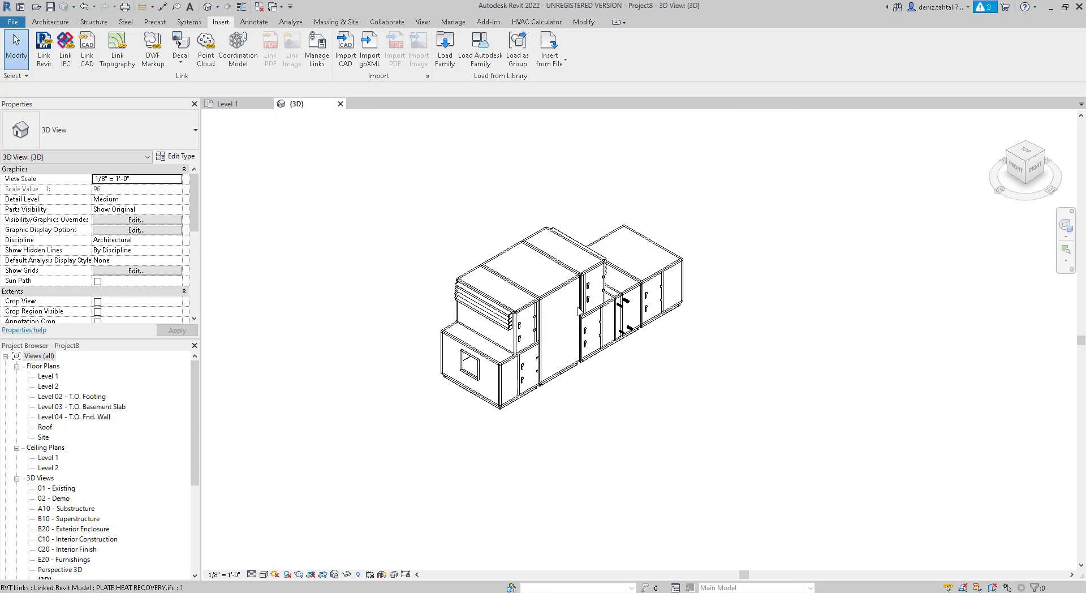
scroll(579, 311, "up", 2)
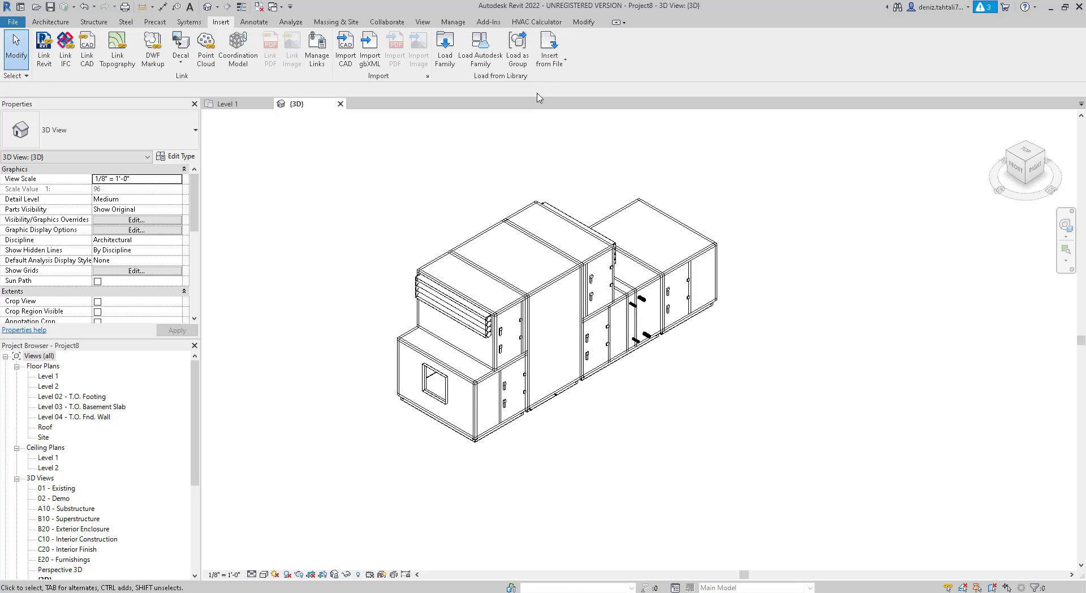
Create connectors from the linked IFC unit and save the new family as PLATE HEAT RECOVERY.ifc.rfa in the desktop's Revit folder.
left_click(534, 23)
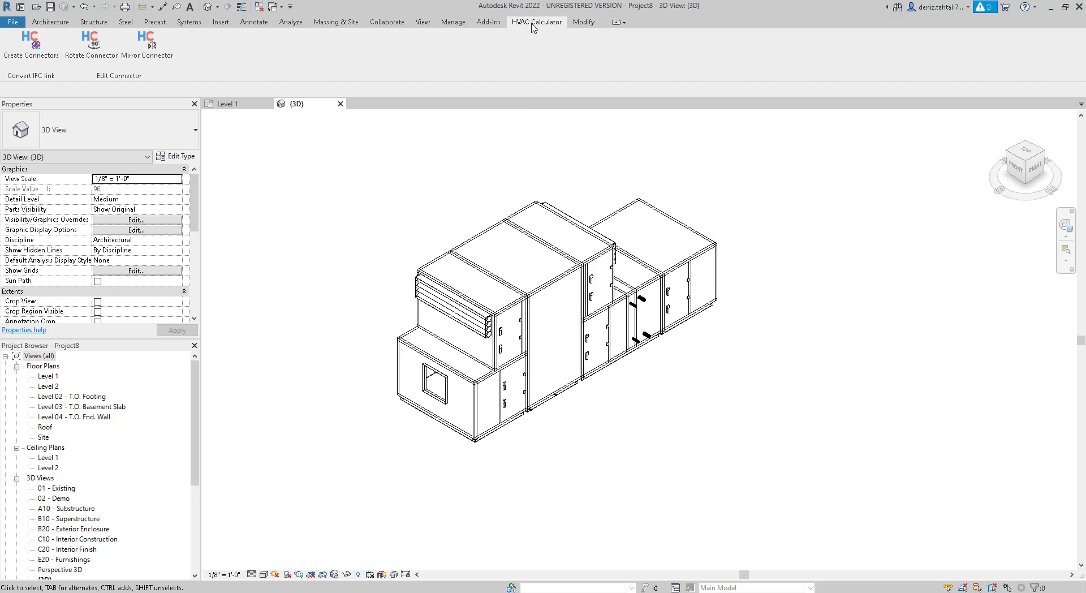
left_click(31, 45)
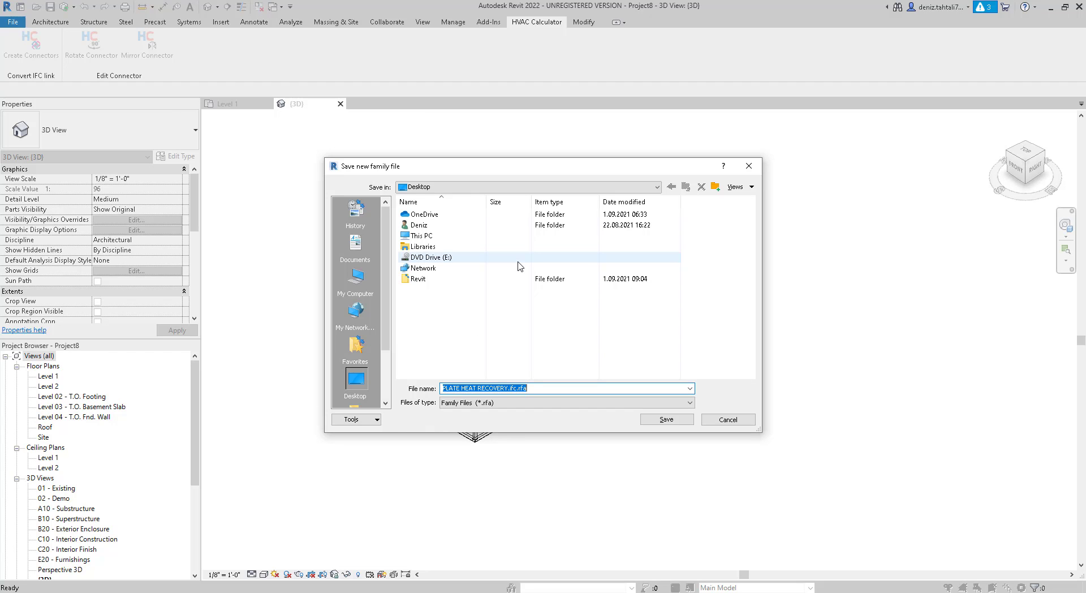
double_click(422, 279)
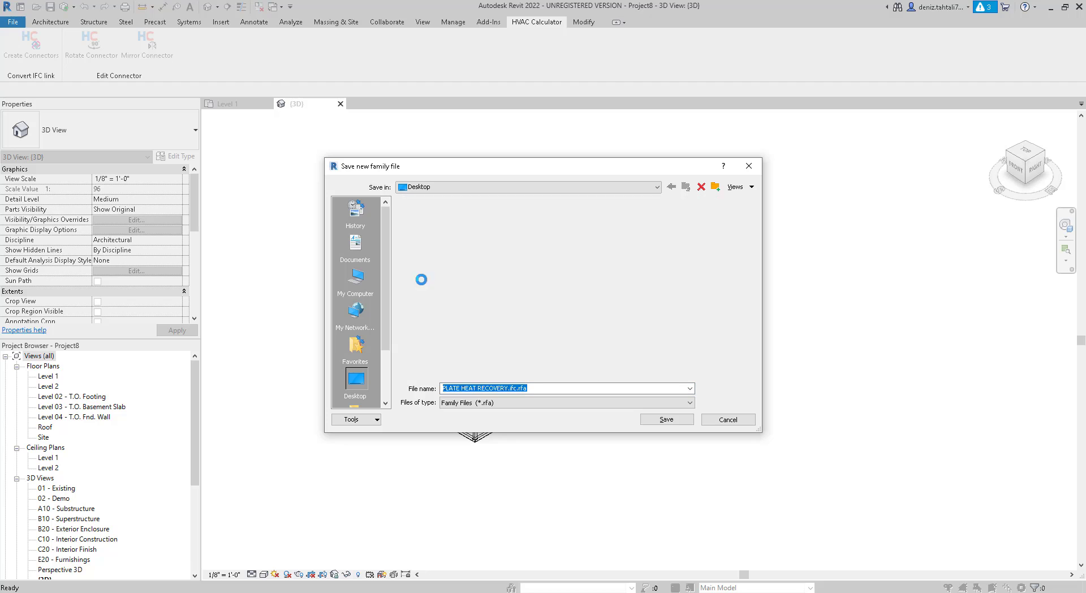
left_click(660, 421)
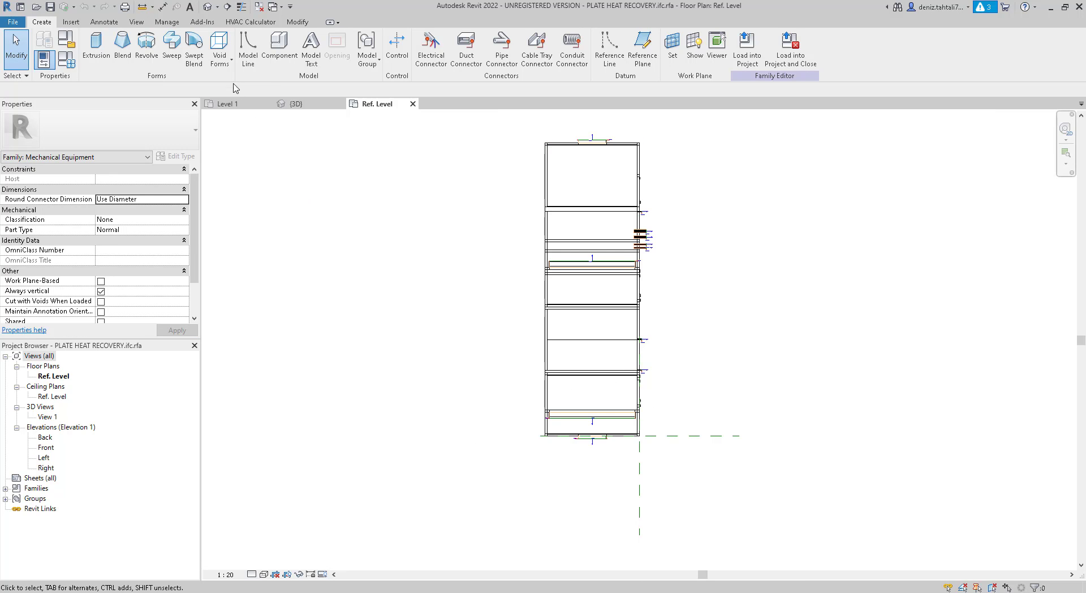
Open the family's 3D view and inspect the properties of the exhaust air connector on the unit's lower end face.
left_click(208, 8)
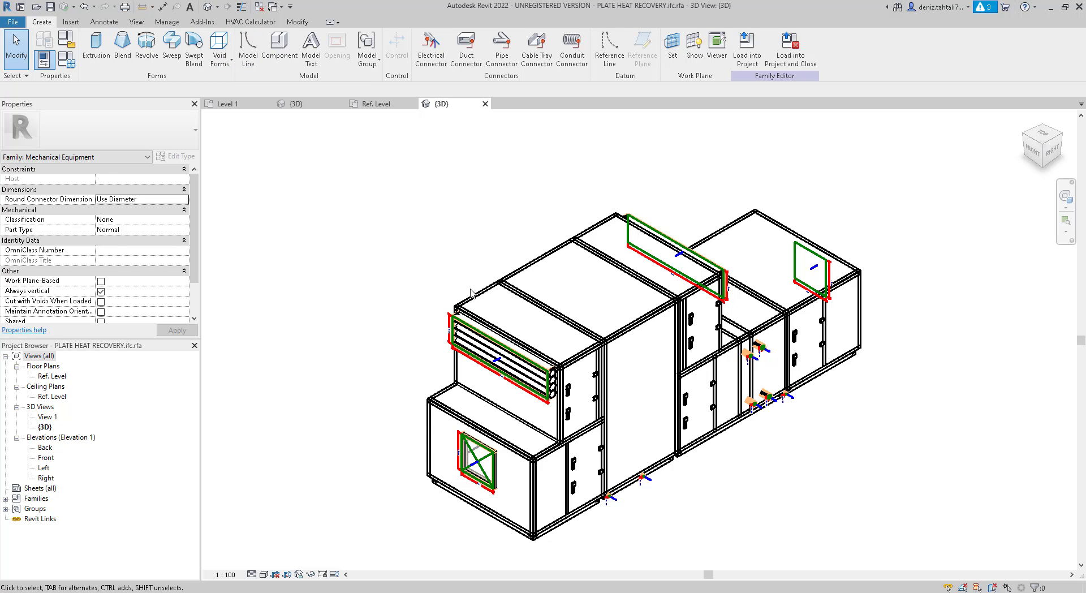
left_click(478, 467)
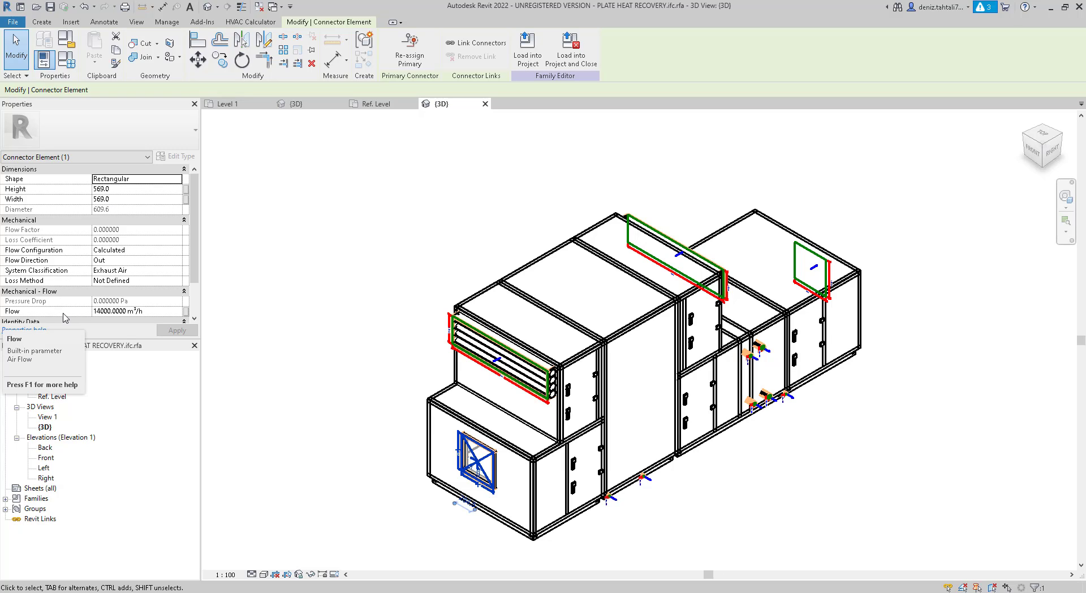
left_click(293, 264)
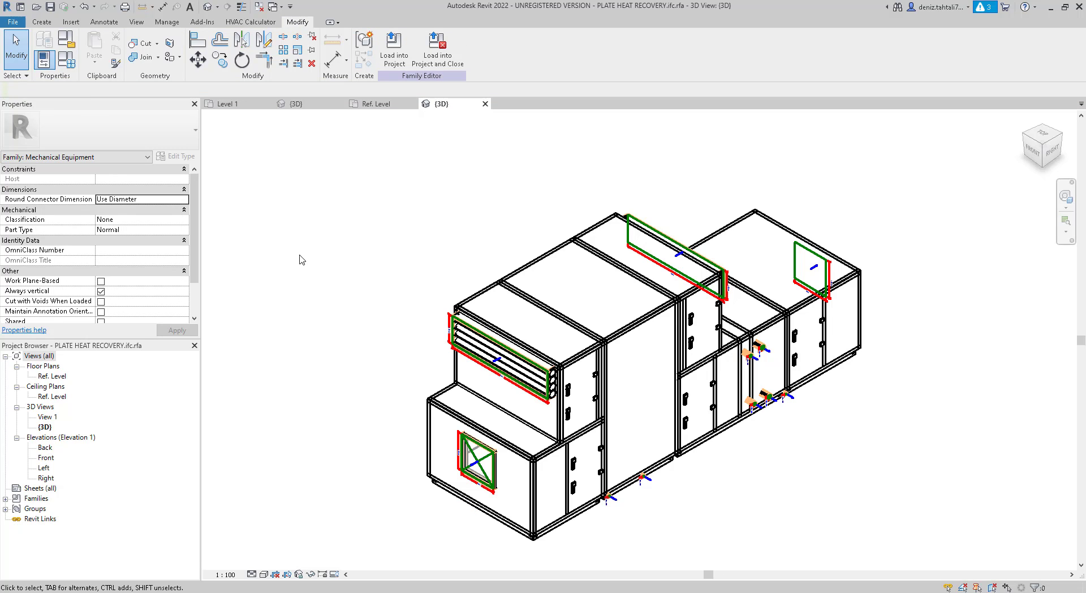
Inspect the properties of the supply air, return air and hydronic supply connectors on the opposite side of the unit.
left_click(1061, 136)
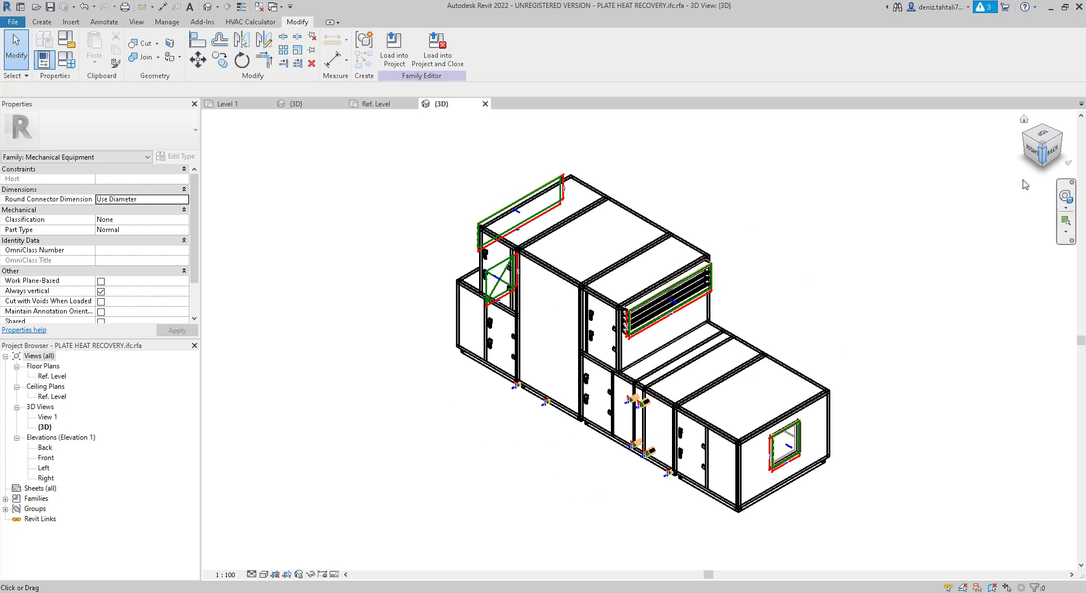
left_click(793, 451)
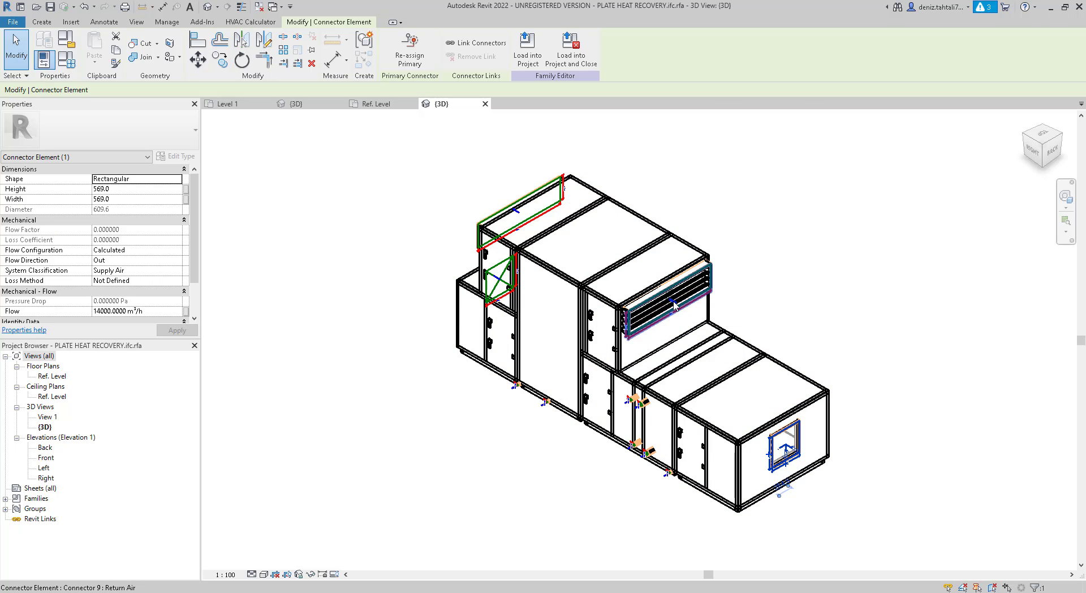
left_click(674, 304)
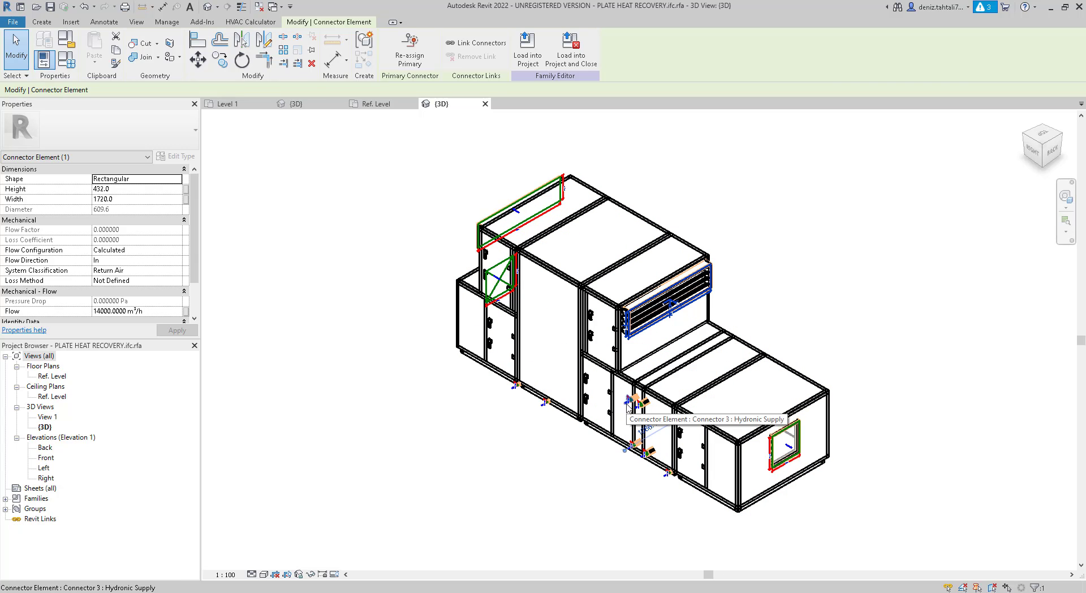
left_click(628, 404)
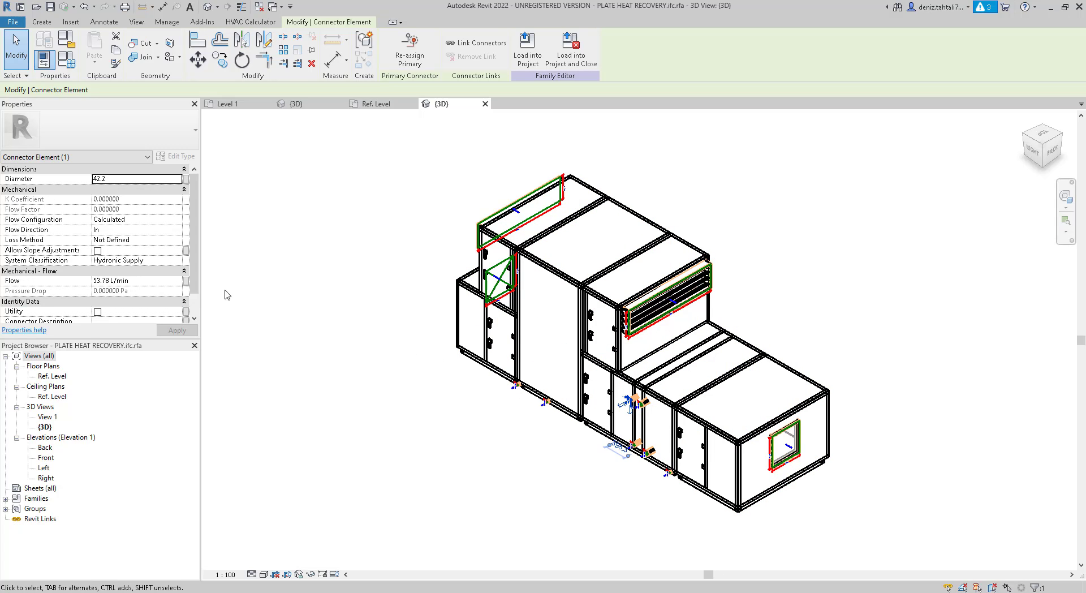
scroll(181, 283, "down", 1)
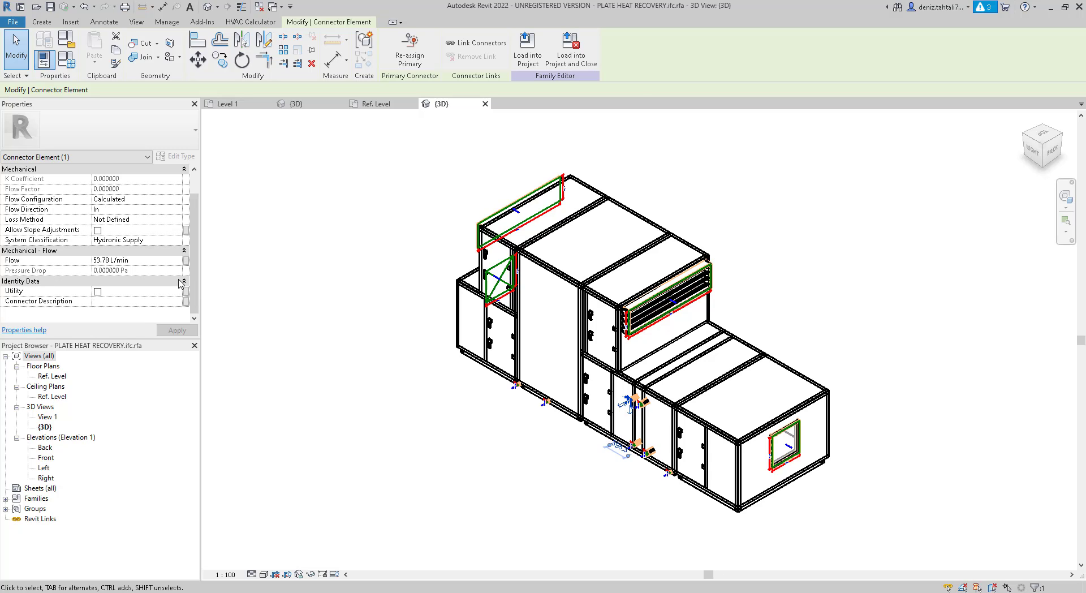
scroll(181, 283, "up", 1)
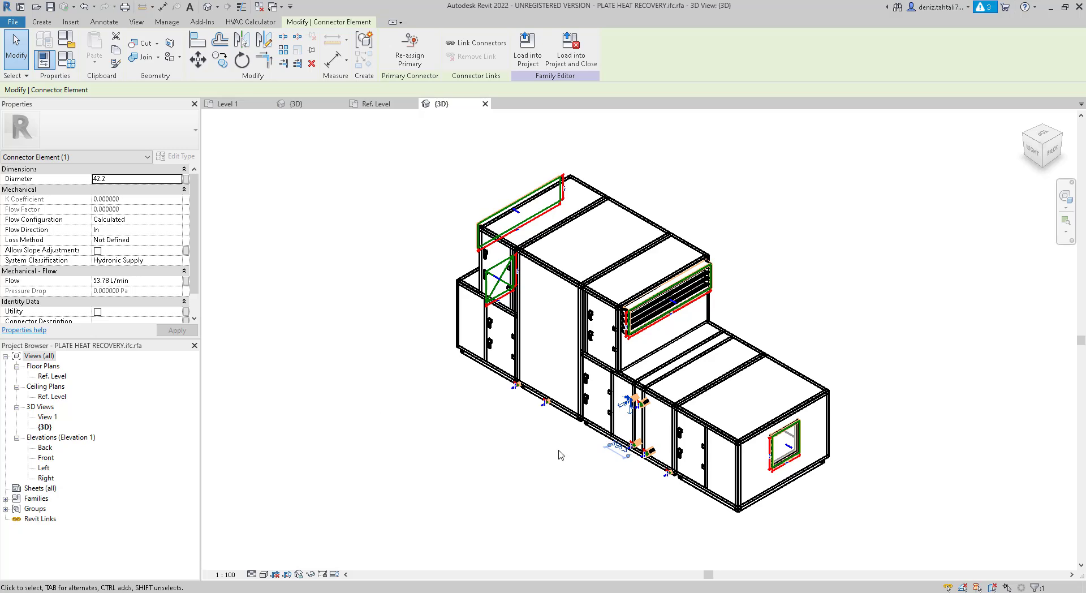
left_click(857, 305)
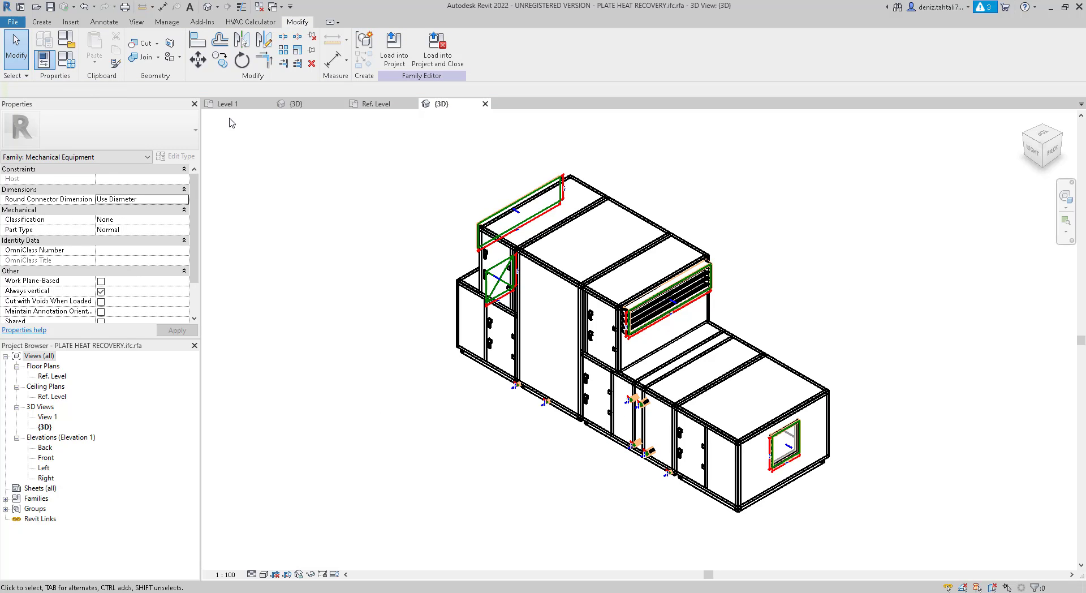
Review the family type parameters of PLATE HEAT RECOVERY from Constraints down to Identity Data, then close them without changes.
left_click(68, 62)
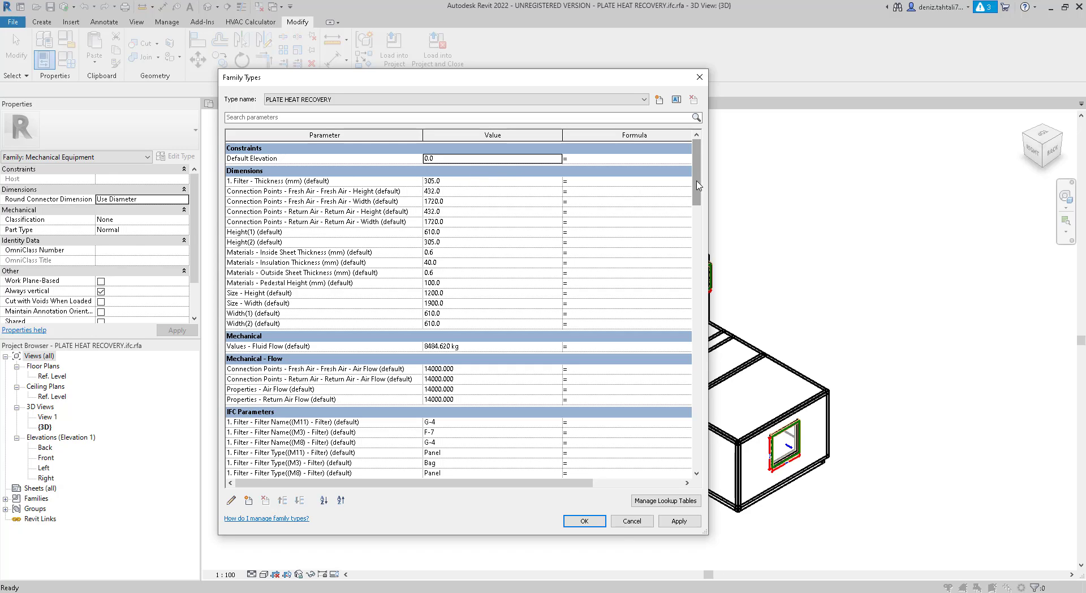
left_click_drag(698, 187, 699, 450)
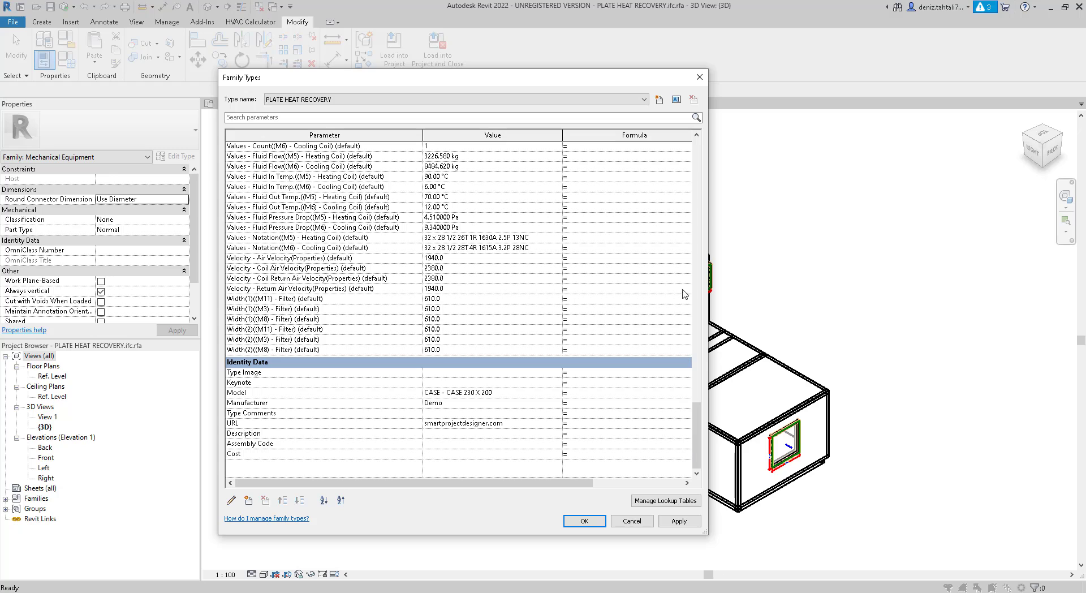
left_click(700, 77)
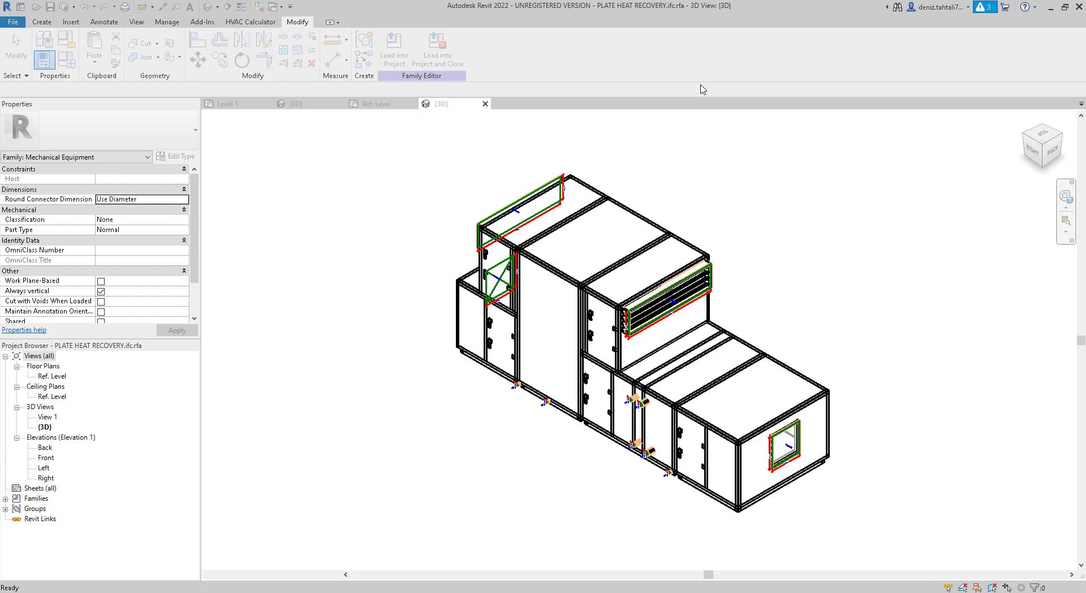